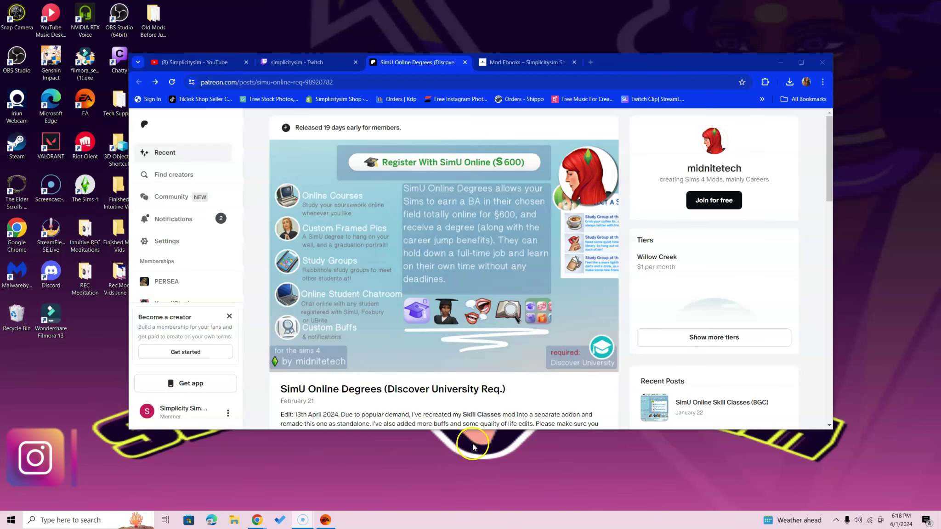
Step: Scroll through the Patreon SimU Online Degrees (Discover University Req.) post's description and images
scroll(491, 315, down, 2)
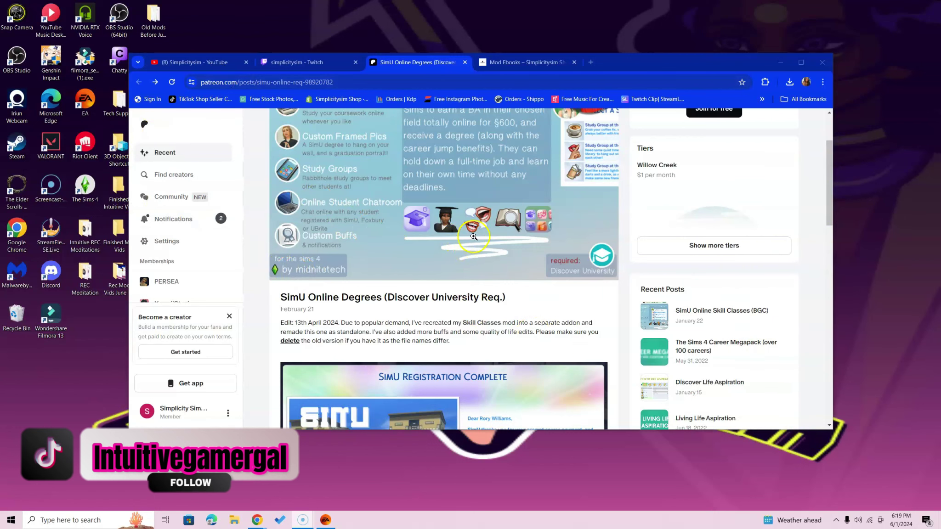
Step: Go from the Simplicitysim YouTube channel to the offline simplicitysim Twitch channel page
click(205, 63)
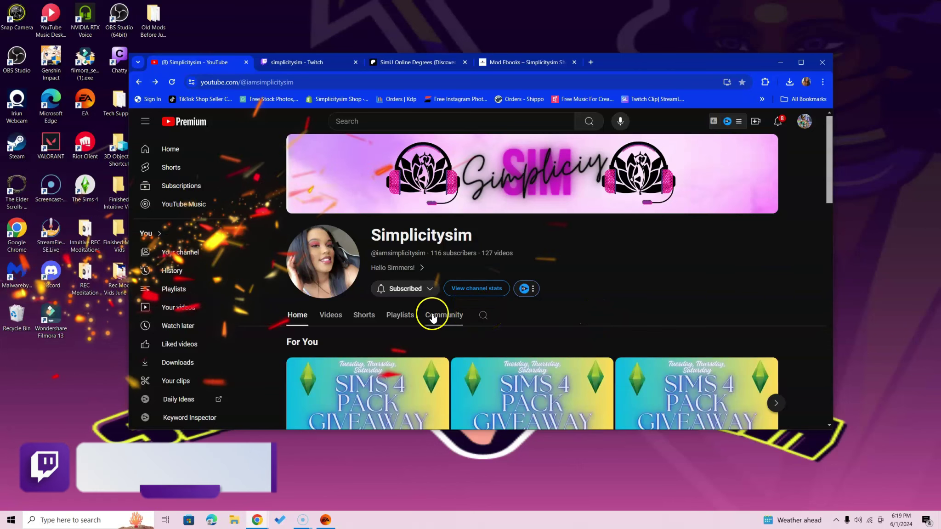
click(297, 62)
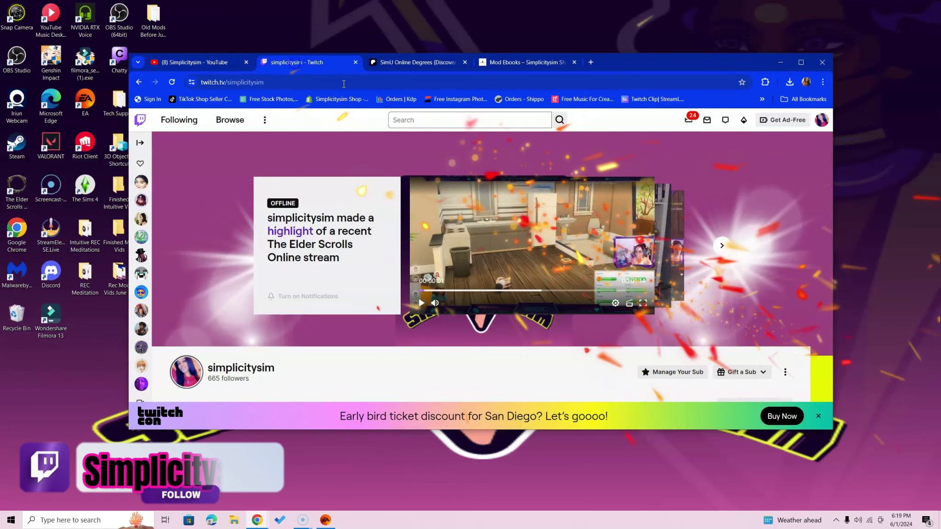
click(681, 290)
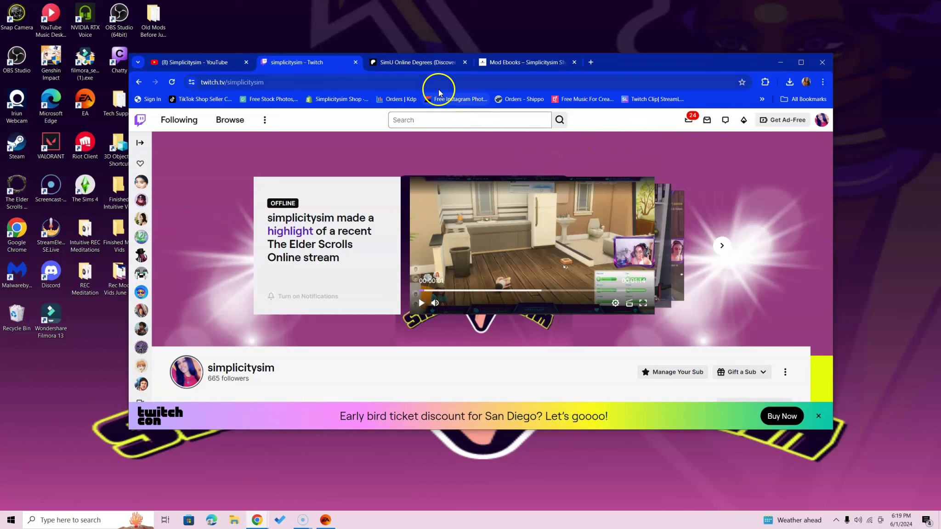
Step: Return to the Patreon post's download links and open the downloaded README_SimUOnlineDegrees file in Notepad
click(418, 62)
scroll(620, 298, down, 20)
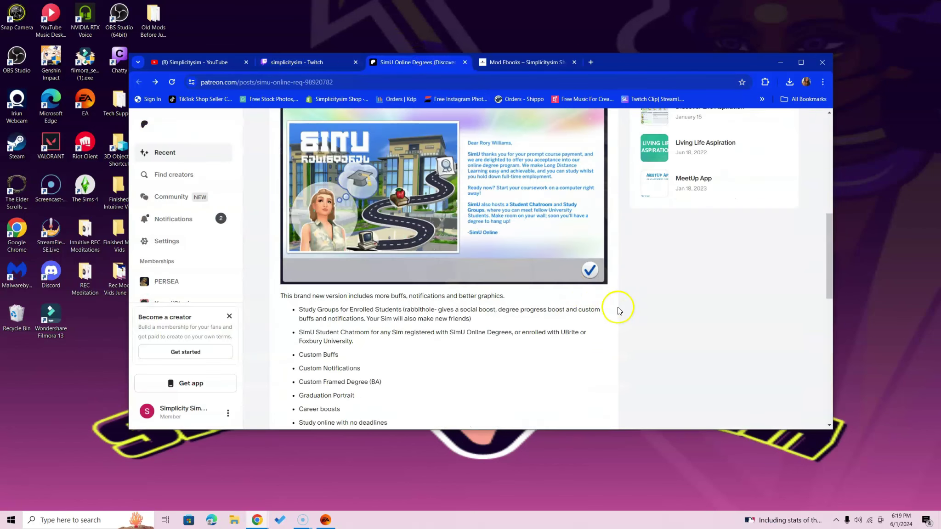
scroll(621, 295, up, 2)
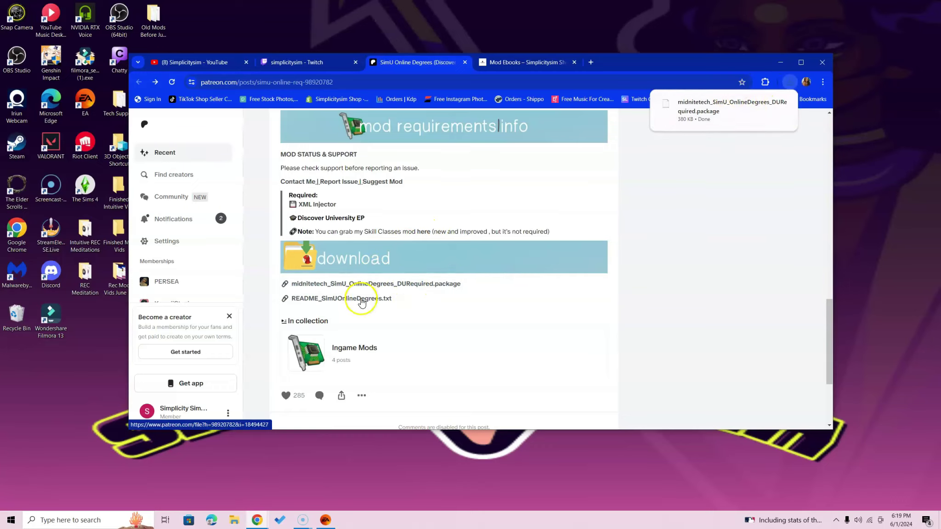
click(789, 81)
click(709, 122)
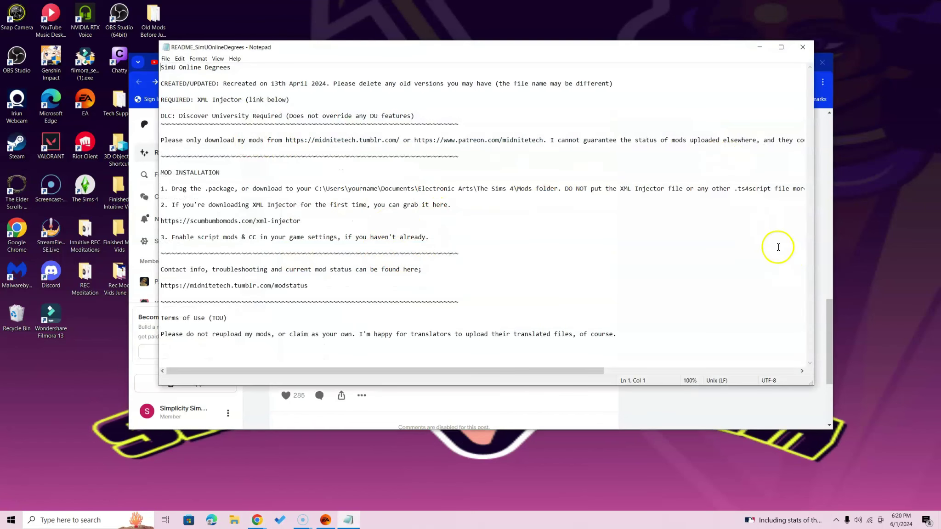
Step: Close the README_SimUOnlineDegrees Notepad window to reveal the Patreon download section
click(803, 47)
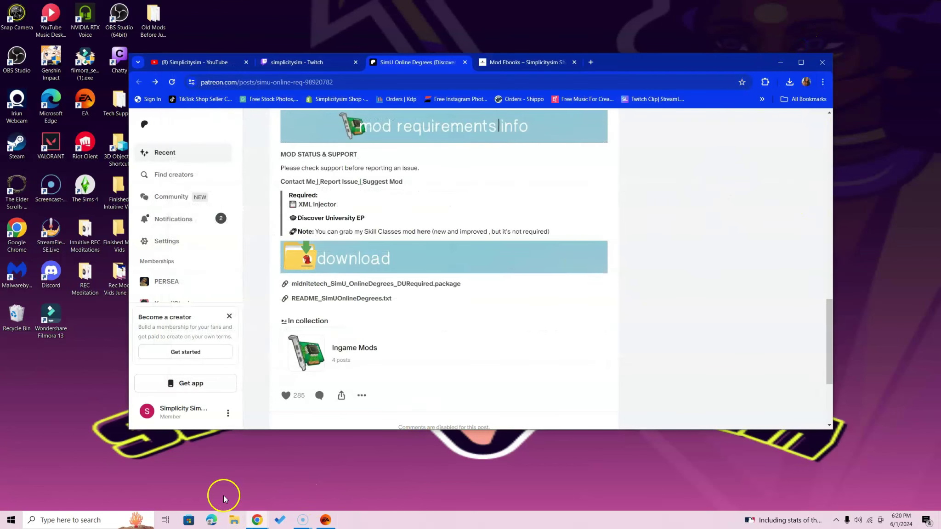
Step: Open Downloads in a File Explorer window at top-left, plus a second window at Quick access
click(234, 521)
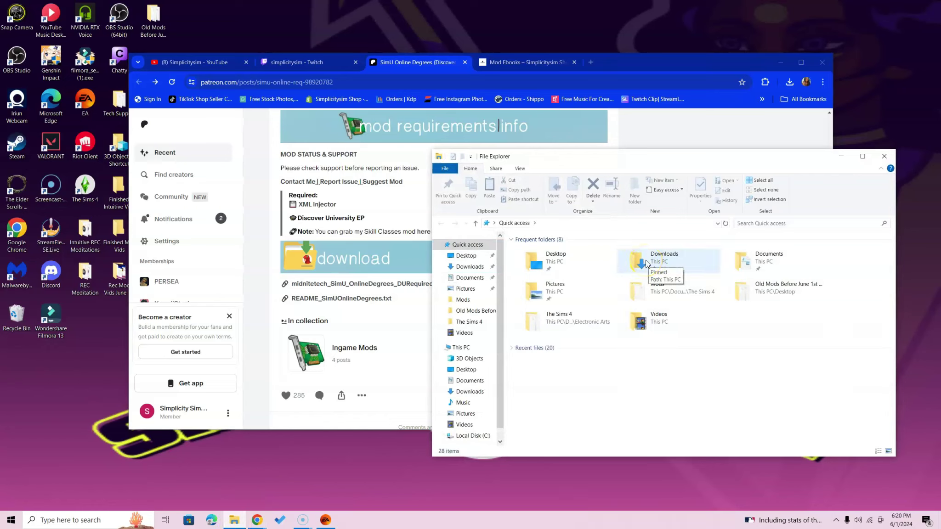
click(651, 261)
double_click(669, 261)
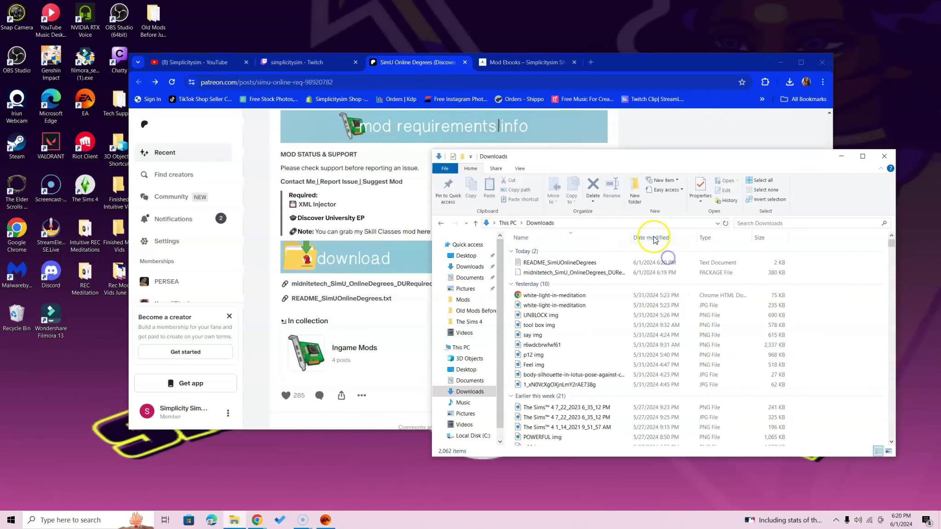
drag(622, 158, 192, 20)
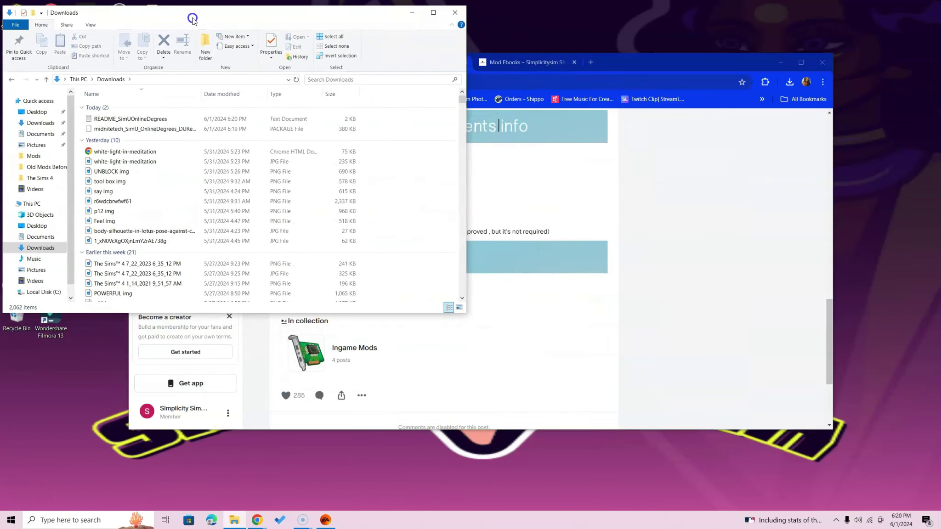
right_click(235, 524)
click(226, 473)
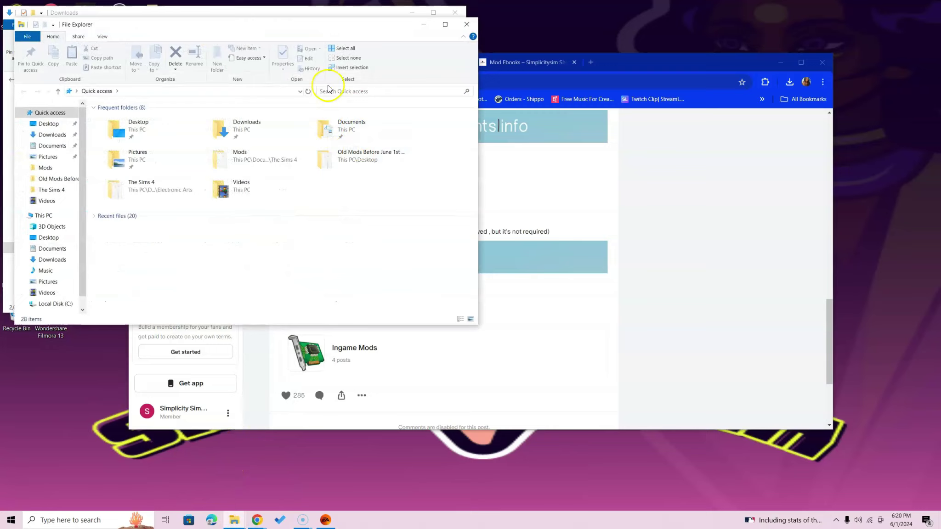
Step: Place the second window beside Downloads and browse to Documents > Electronic Arts > The Sims 4 > Mods
drag(341, 25, 744, 162)
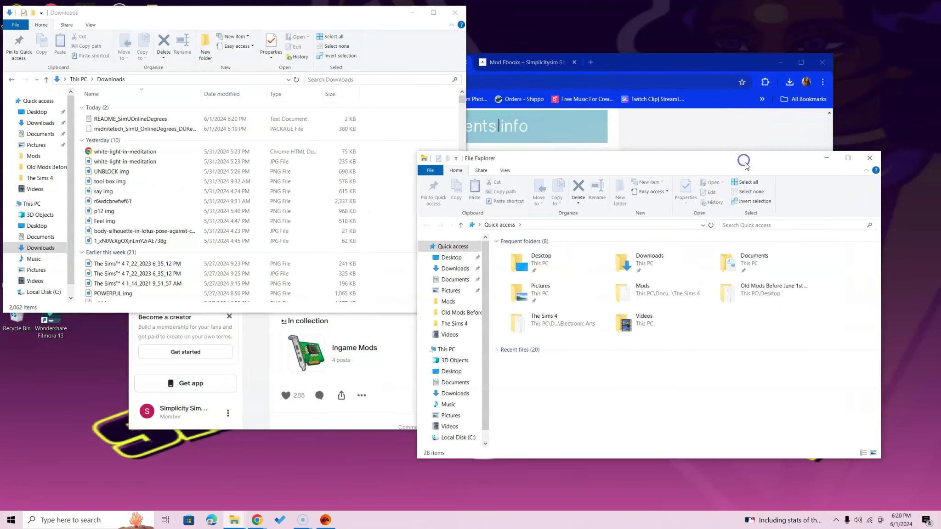
double_click(742, 262)
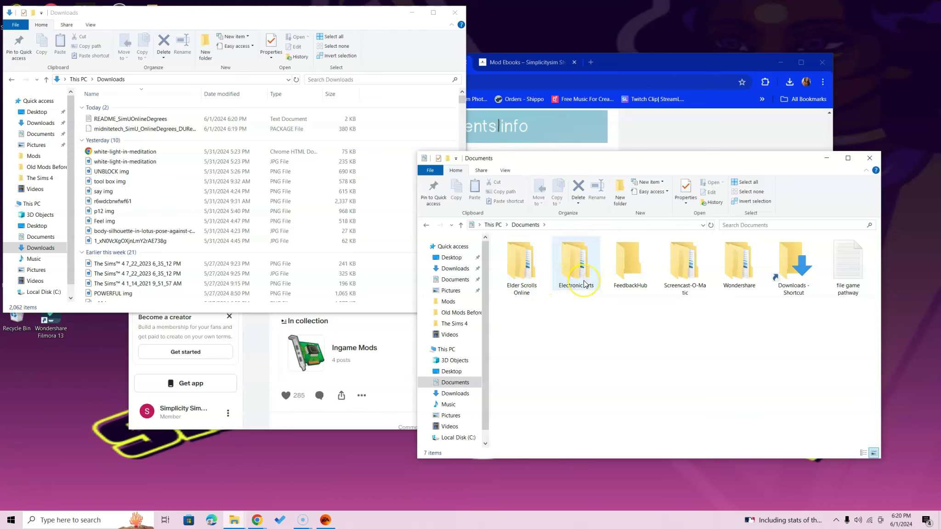
double_click(584, 283)
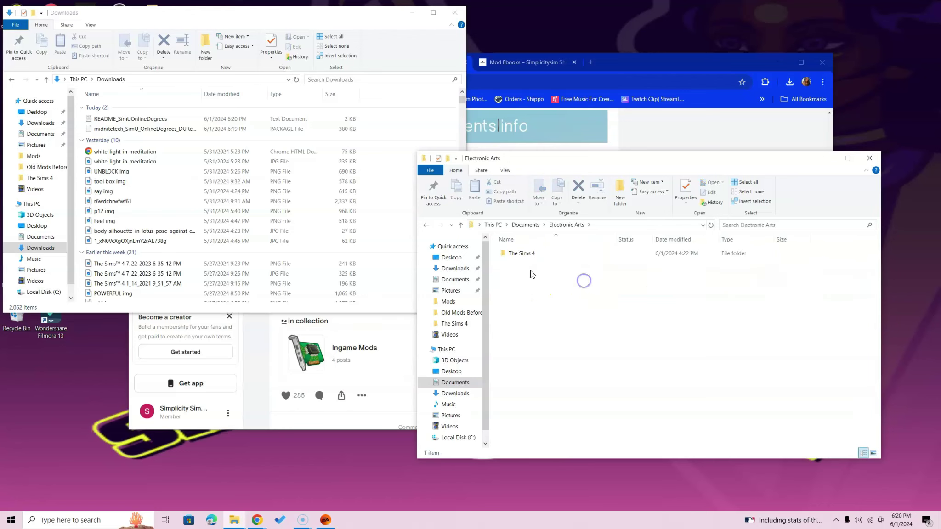
double_click(521, 254)
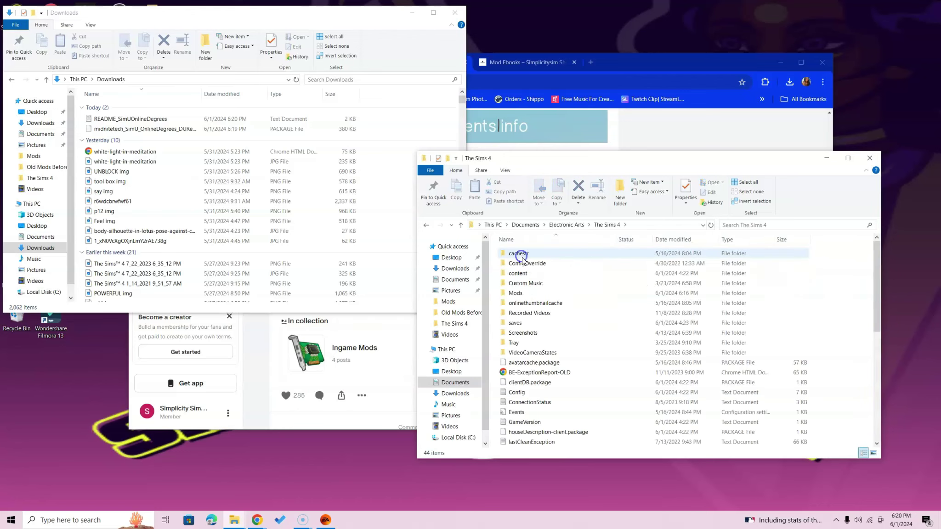
double_click(524, 293)
scroll(675, 345, down, 2)
scroll(675, 344, down, 1)
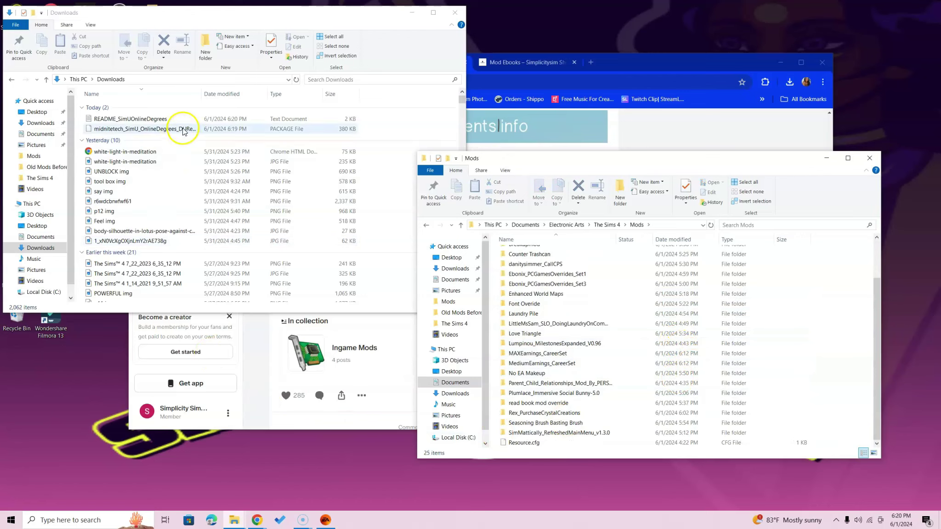
Step: Add a new folder named 'SimU Online Degrees' inside the Mods folder
right_click(831, 447)
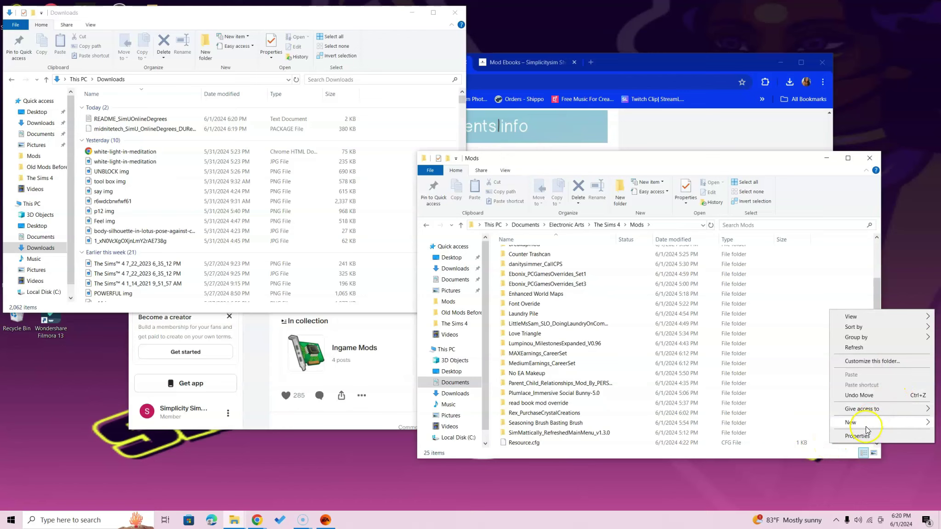
mouse_move(866, 426)
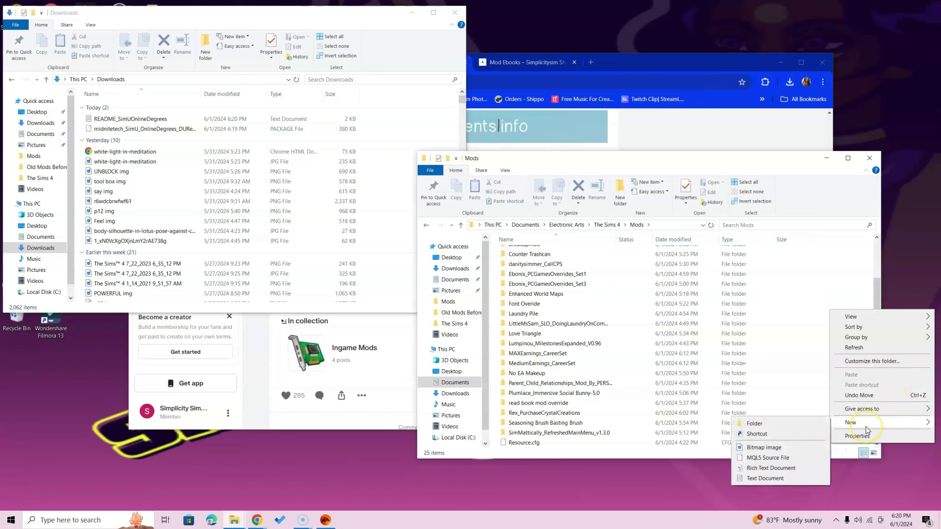
click(766, 424)
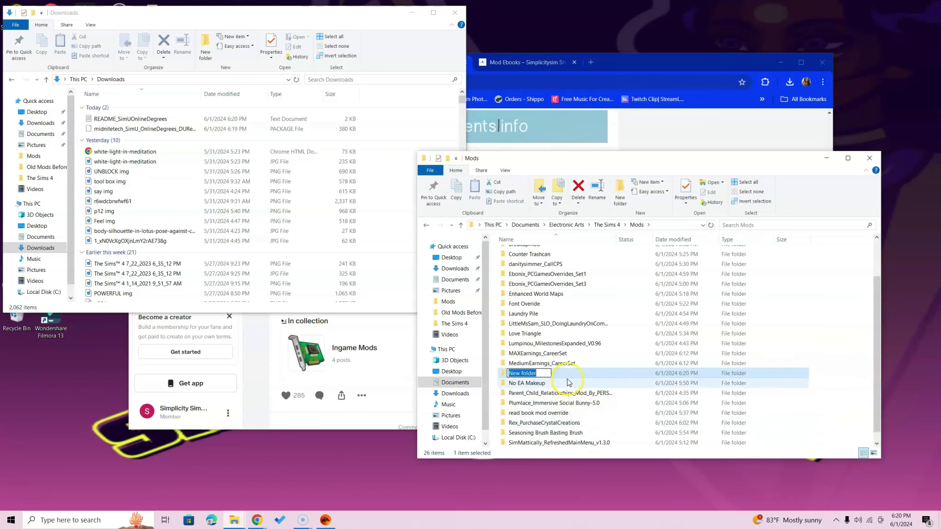
text(SimU Online Degrees)
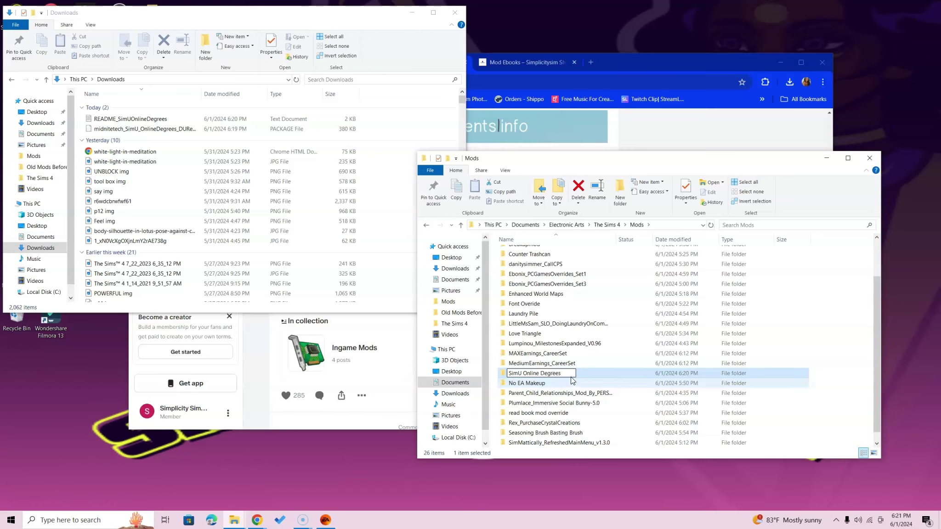
key(Return)
Step: Move the midnitetech_SimU_OnlineDegrees_DURequired.package file from Downloads into the SimU Online Degrees folder
double_click(565, 444)
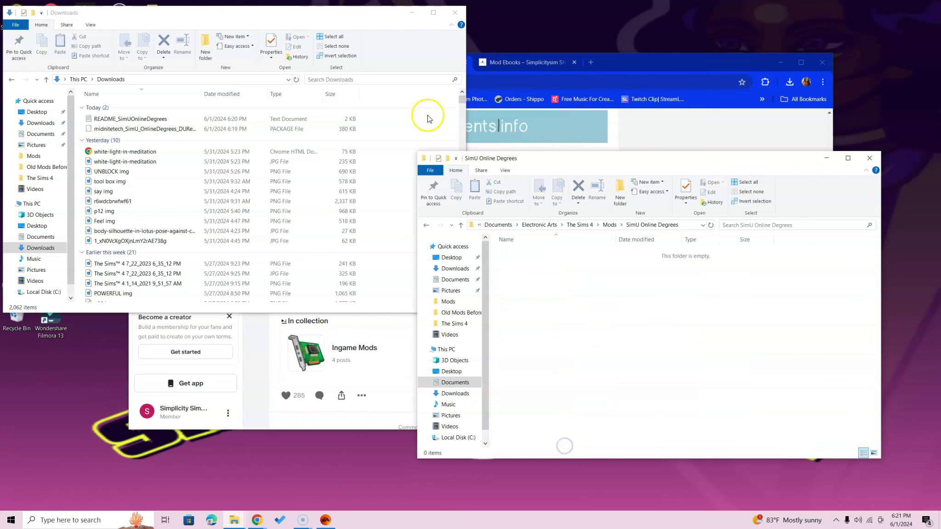
drag(166, 129, 577, 319)
click(427, 227)
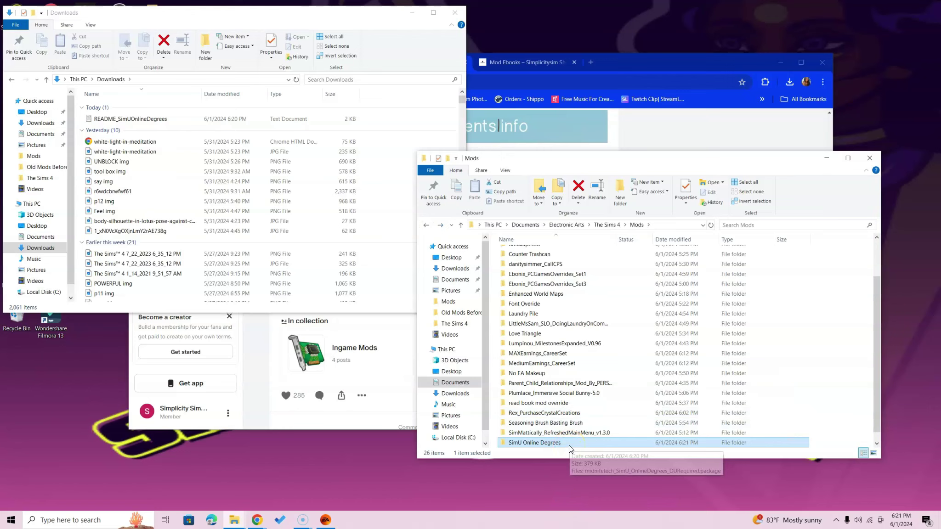
Step: Delete the README file from Downloads and close the Downloads window
right_click(320, 121)
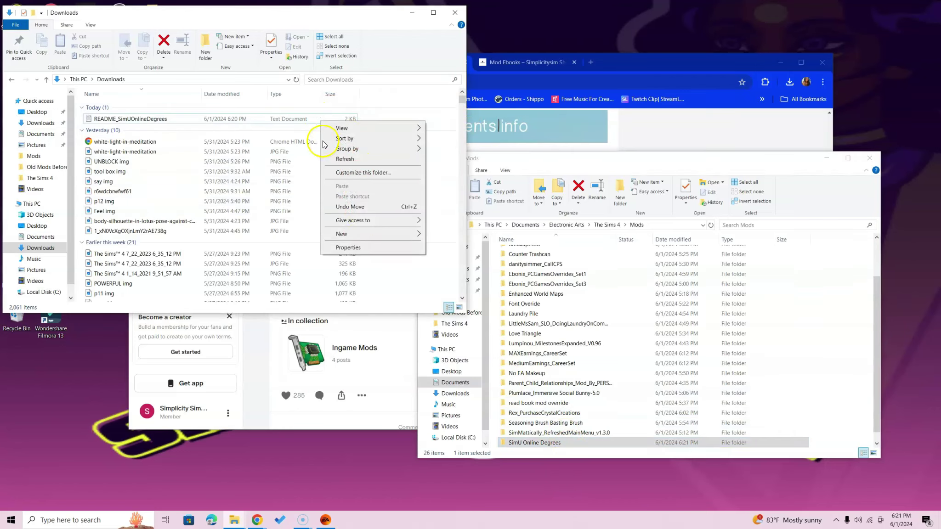
right_click(181, 119)
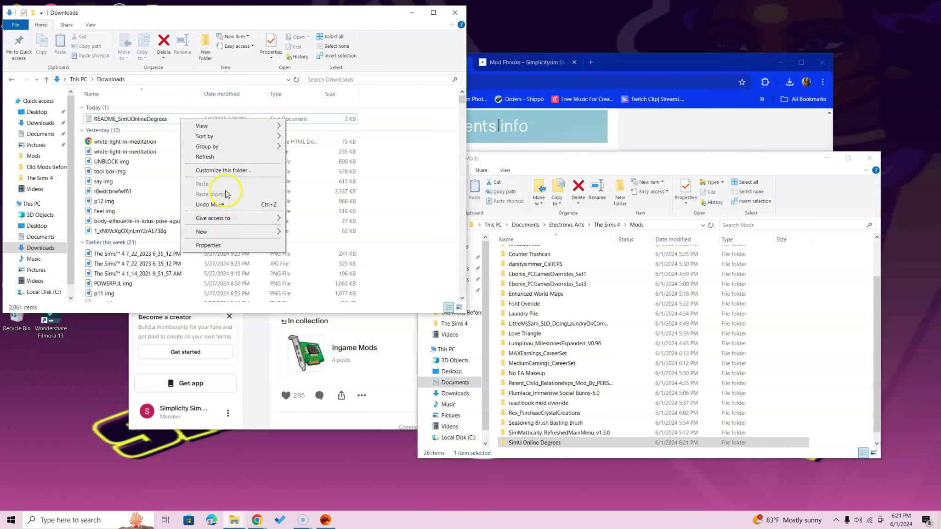
right_click(156, 123)
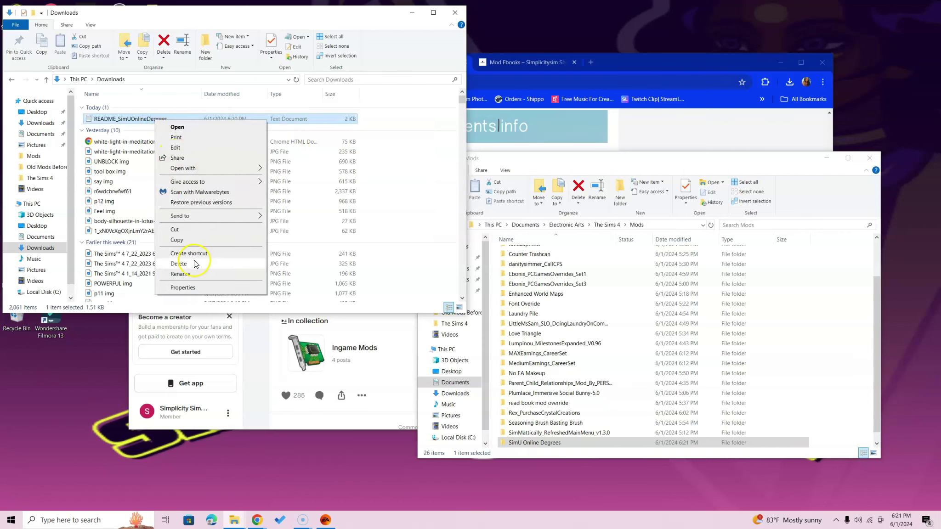
click(179, 263)
click(453, 14)
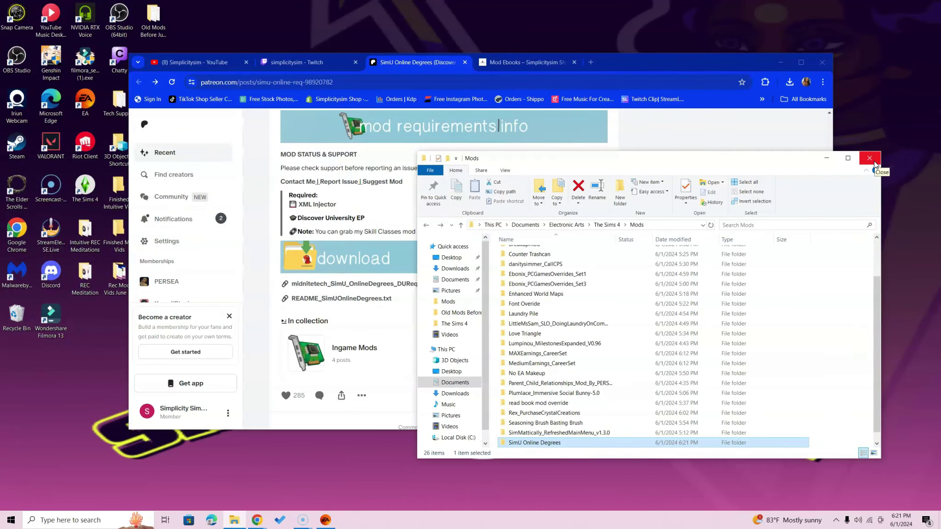
Step: Close the Mods window and show the Mod Ebooks – Simplicitysim shop page
click(869, 158)
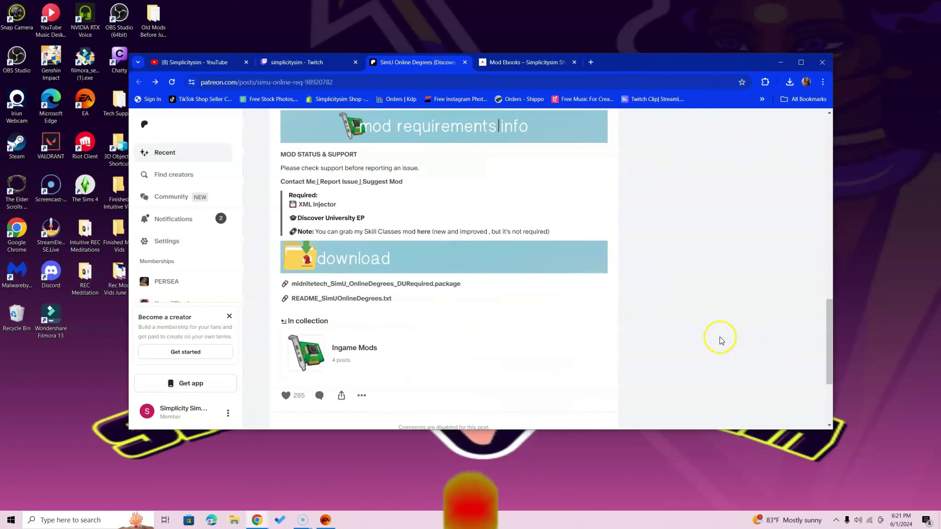
click(534, 61)
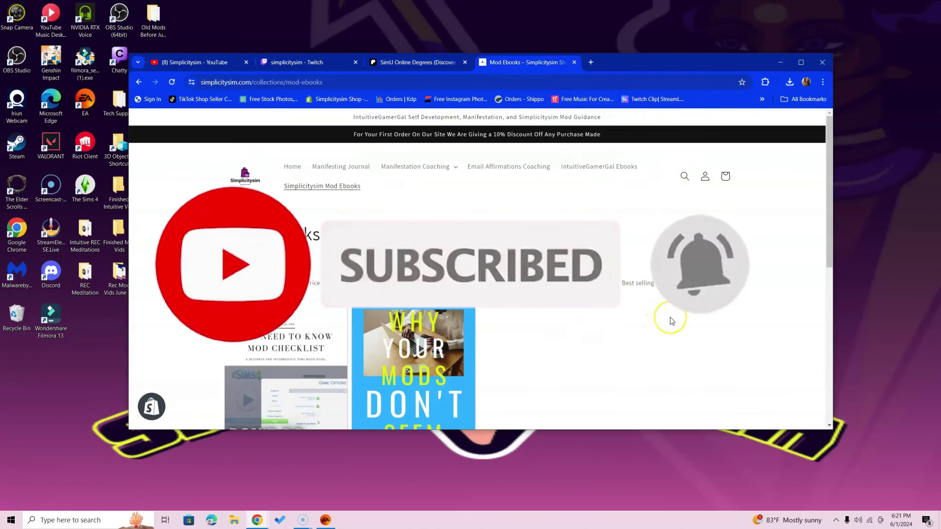